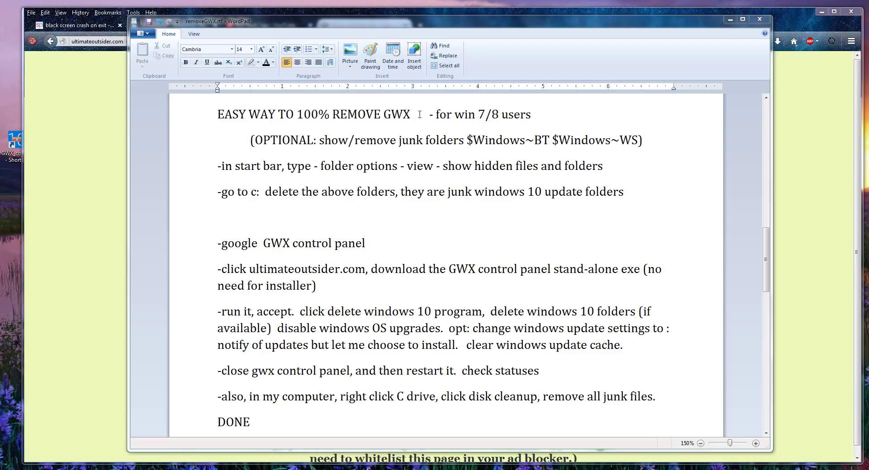
Read the notes' heading and highlight the optional line about showing and removing the $Windows~BT and $Windows~WS junk folders
click(425, 115)
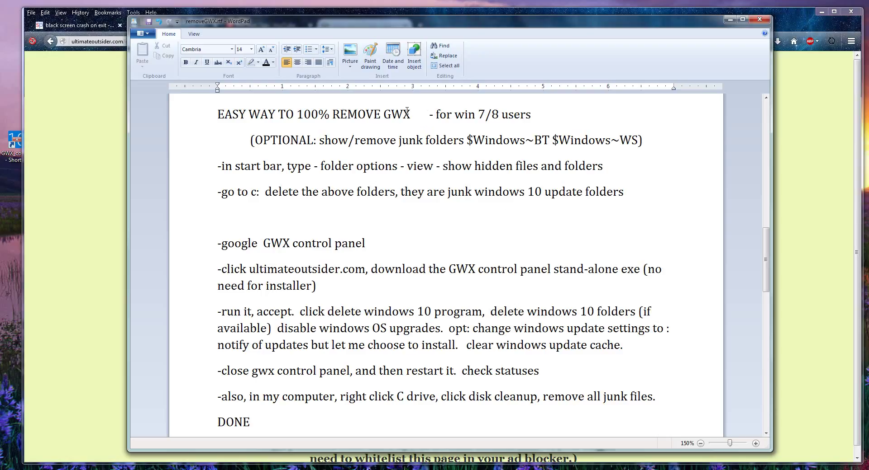
mouse_move(410, 115)
mouse_down()
mouse_move(384, 115)
mouse_move(422, 117)
mouse_up()
click(421, 117)
drag(251, 140, 349, 140)
click(325, 141)
drag(250, 141, 324, 140)
click(326, 141)
drag(320, 141, 632, 142)
click(632, 141)
Highlight the folder options, view, and show hidden files and folders instructions in the notes
drag(318, 166, 374, 166)
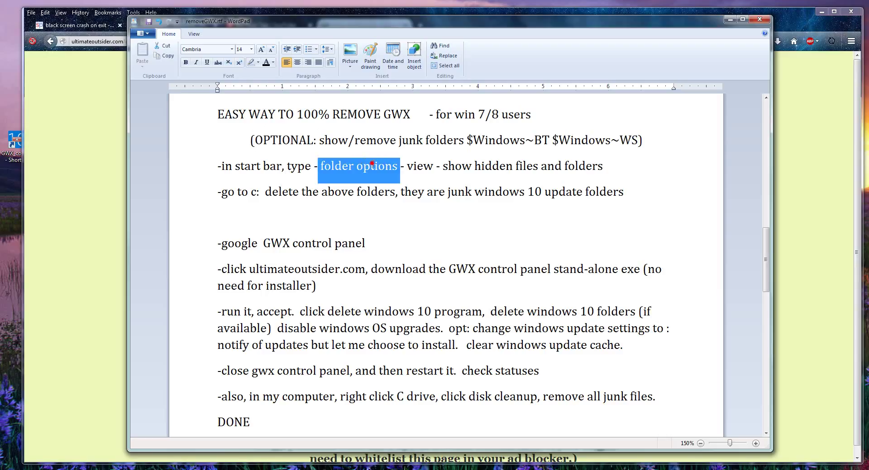
click(425, 166)
double_click(427, 166)
triple_click(426, 166)
click(452, 167)
drag(442, 167, 584, 171)
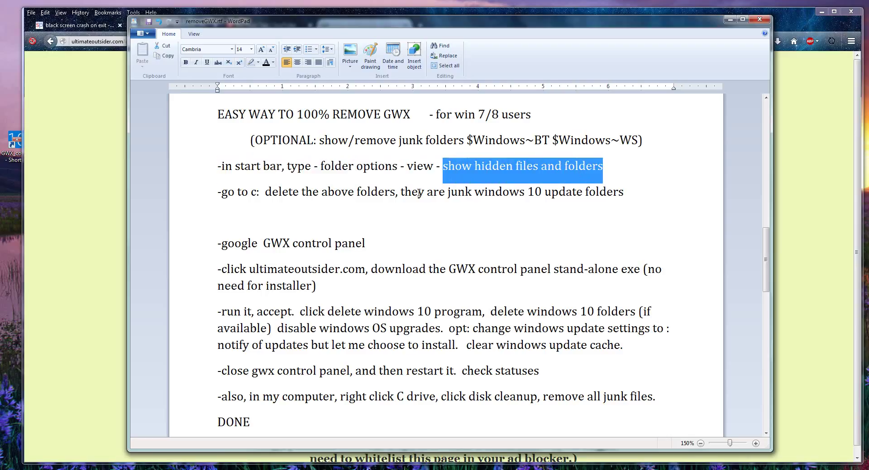
click(410, 192)
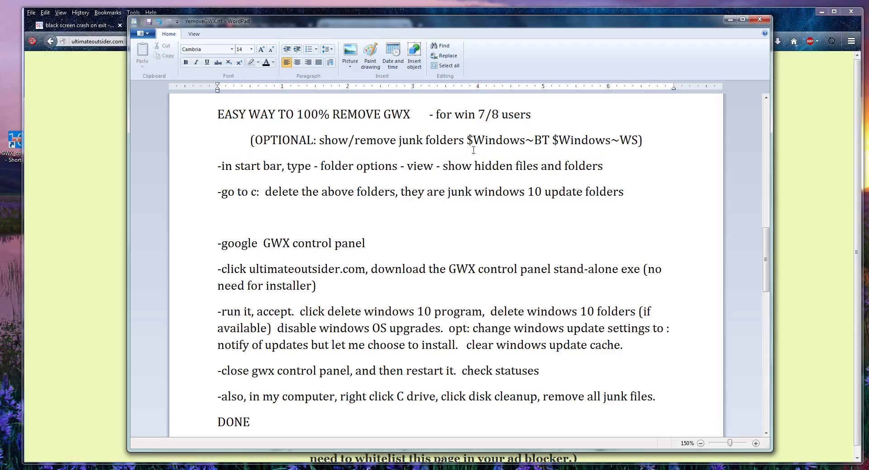
Highlight the folder names $Windows~BT and $Windows~WS in the optional line, ending at the instruction for deleting them from C:
drag(466, 141, 604, 142)
click(606, 140)
drag(551, 140, 636, 141)
click(485, 140)
drag(467, 141, 639, 142)
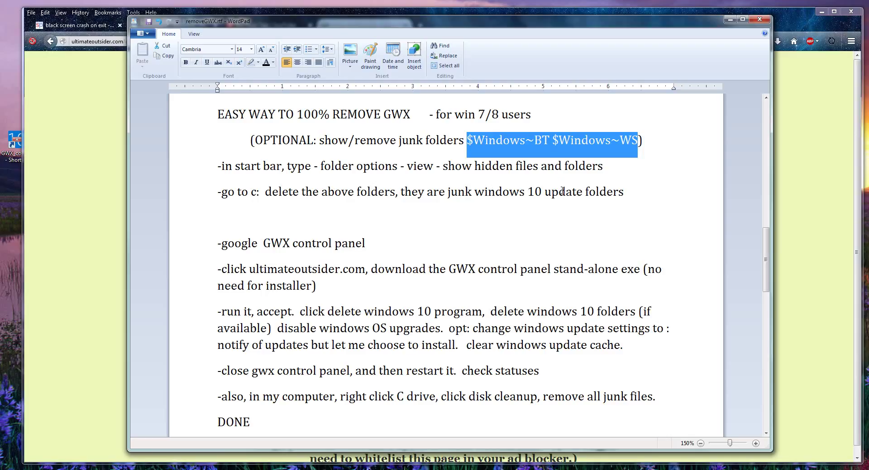
click(440, 193)
Following the notes' Google line, switch to Firefox, search for "gwx control panel" and open the Ultimate Outsider downloads page
drag(371, 243, 222, 245)
click(248, 245)
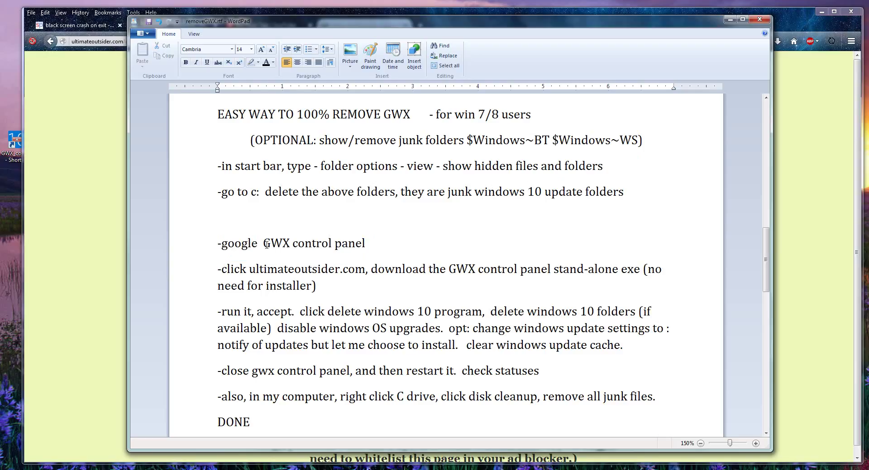
drag(263, 245, 374, 248)
click(374, 248)
click(111, 228)
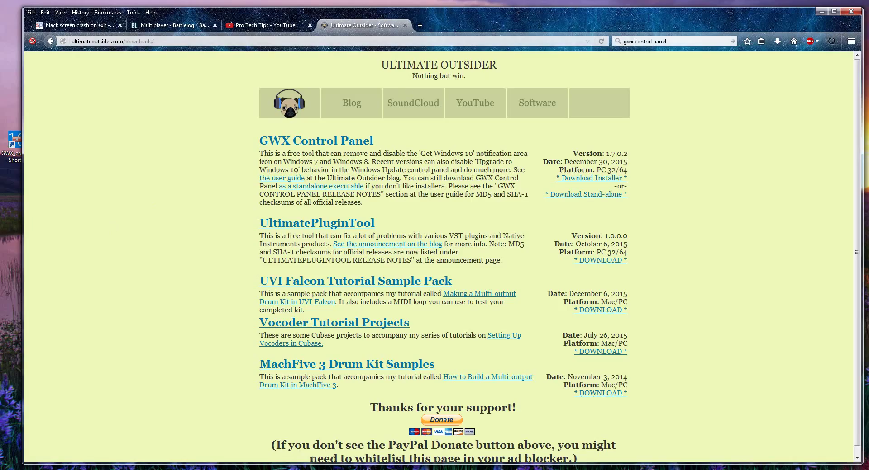
click(659, 40)
key(Return)
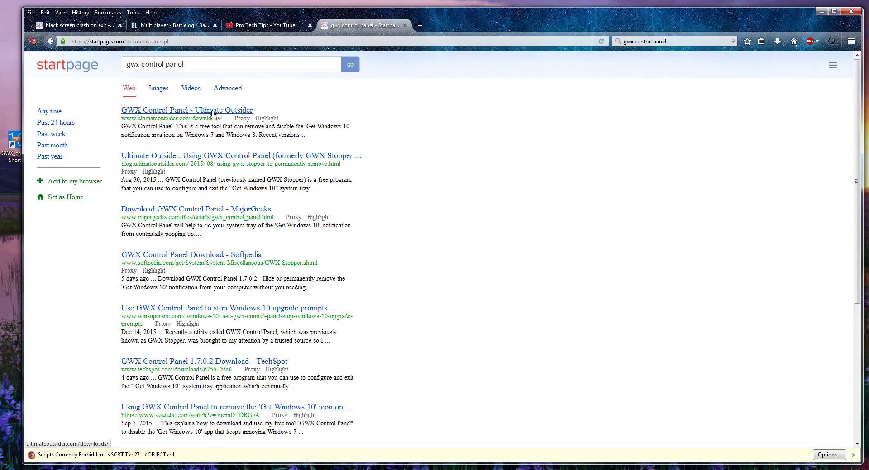
click(213, 113)
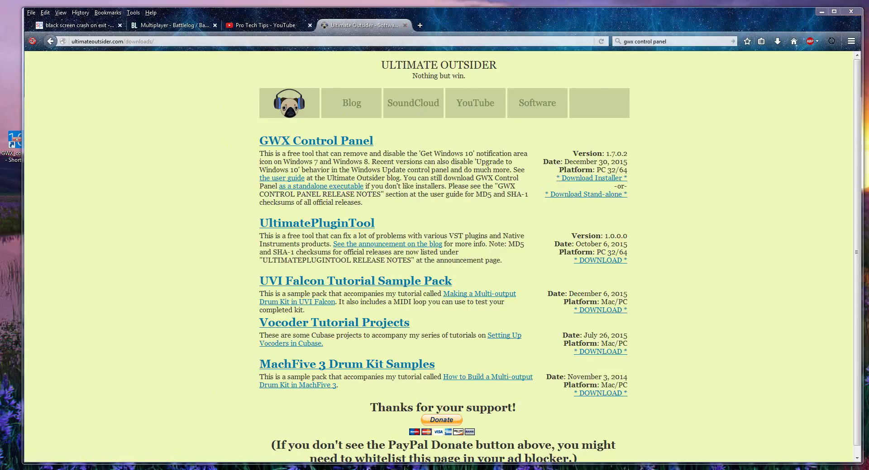
Return to the WordPad notes and run GWX_control_panel.exe from its desktop shortcut, placing its window beside the instructions
key(alt+Tab)
double_click(9, 136)
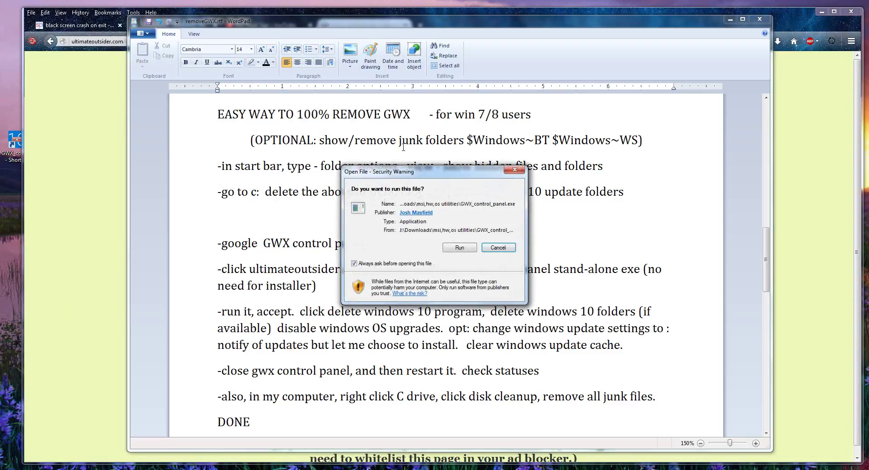
click(472, 252)
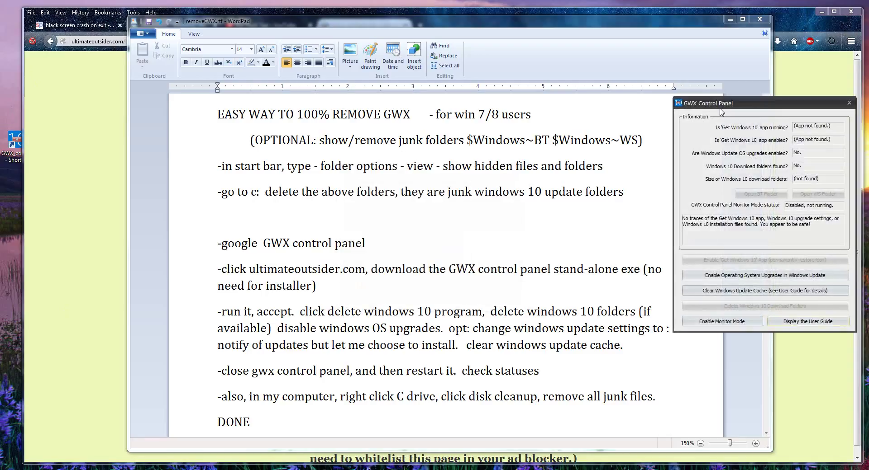
mouse_move(729, 108)
mouse_down()
mouse_move(710, 102)
mouse_move(700, 125)
mouse_move(736, 122)
mouse_up()
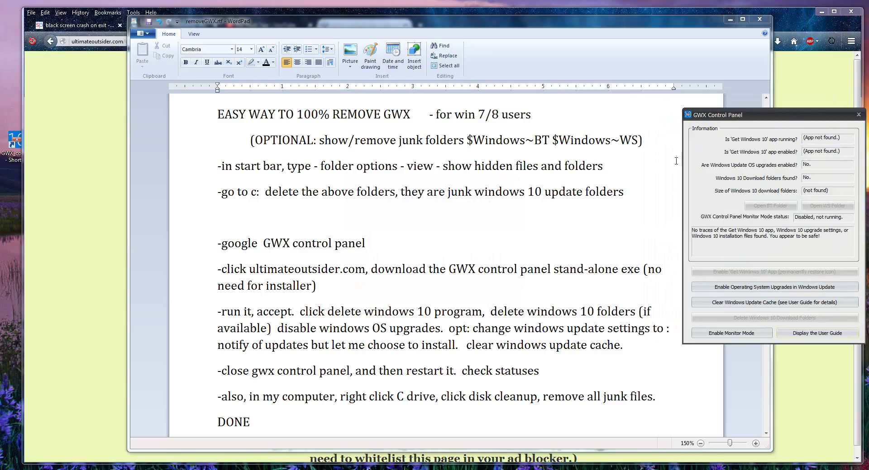
Highlight the notes on deleting the Windows 10 program and folders, along with the matching optional line about junk folders
click(446, 302)
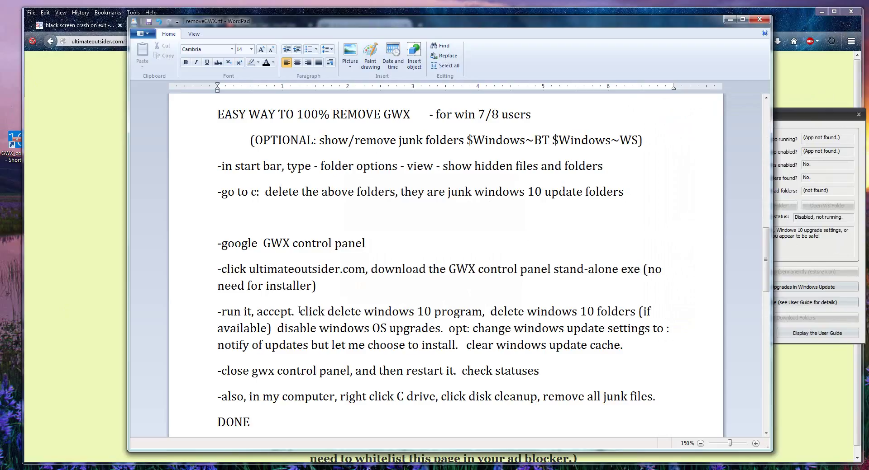
drag(299, 311, 481, 312)
click(471, 312)
click(389, 312)
click(483, 312)
drag(365, 312, 471, 312)
click(473, 313)
drag(488, 312, 609, 317)
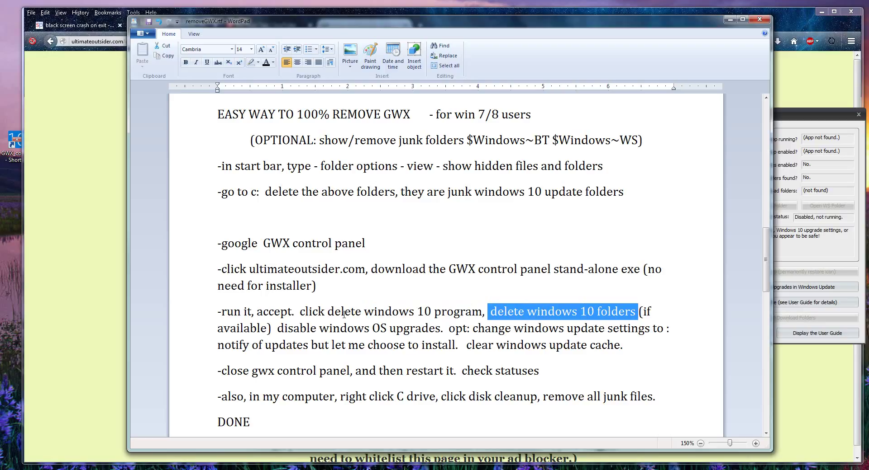
click(323, 311)
drag(316, 140, 611, 141)
click(520, 140)
click(611, 141)
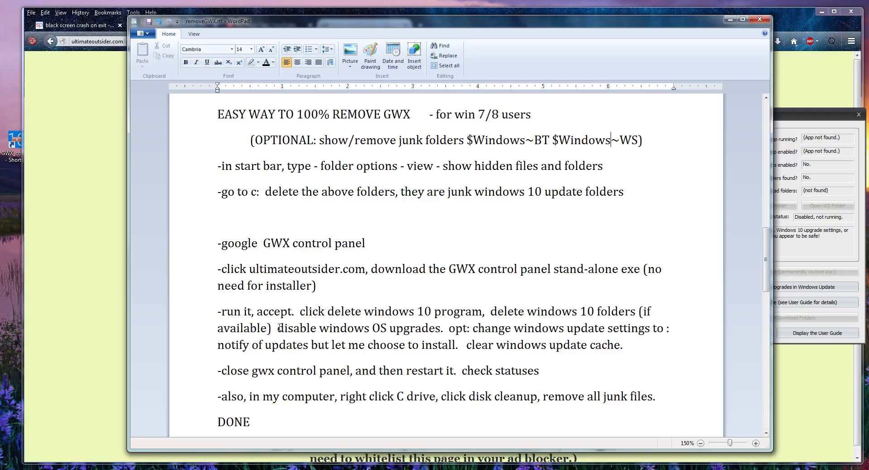
Highlight the notes on disabling Windows OS upgrades and setting Windows Update to notify but let the user choose to install
drag(278, 328, 421, 331)
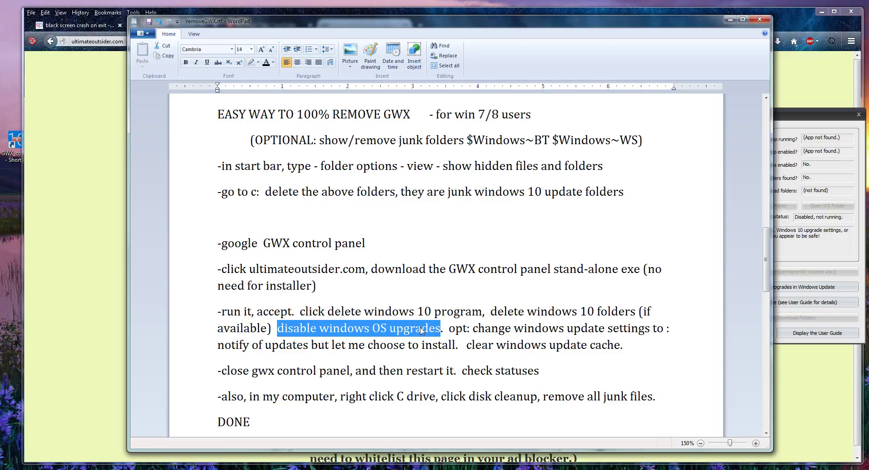
click(379, 328)
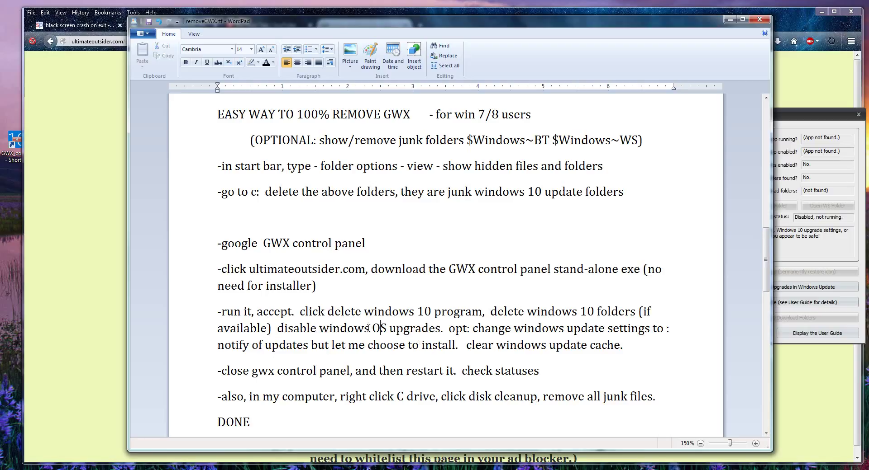
drag(367, 328, 466, 329)
click(462, 329)
click(449, 328)
drag(469, 329, 666, 329)
click(473, 329)
drag(237, 347, 453, 351)
click(459, 346)
Clear the Windows Update cache in GWX Control Panel, agreeing to proceed, and bring the notes back beside it
drag(786, 115, 773, 91)
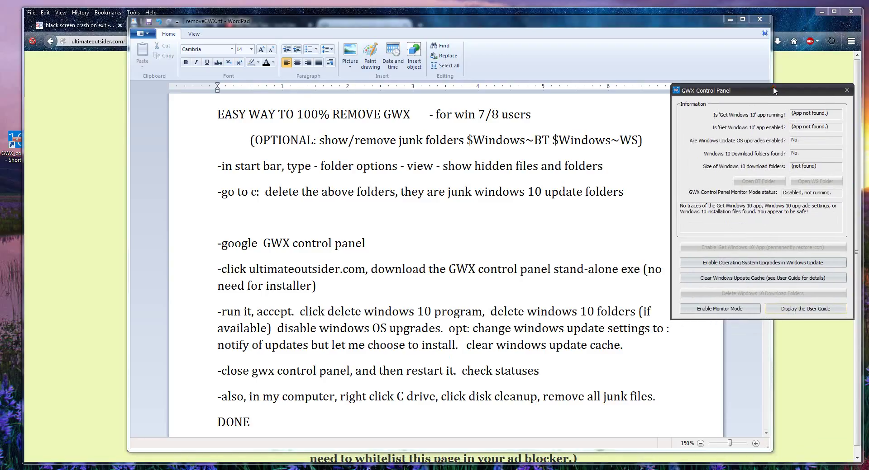
click(750, 279)
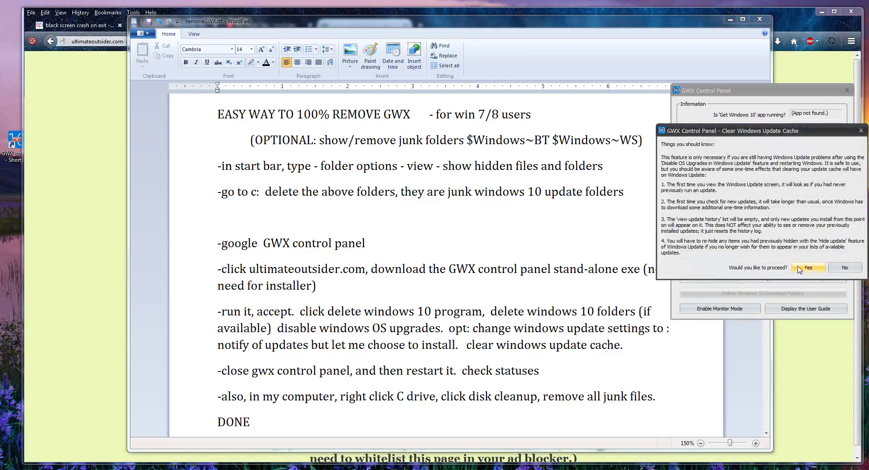
click(793, 265)
click(801, 85)
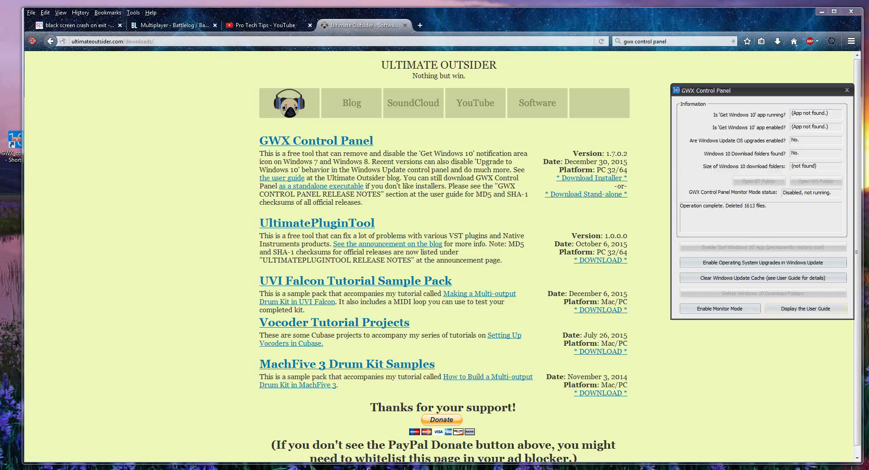
key(alt+Tab)
drag(825, 91, 824, 102)
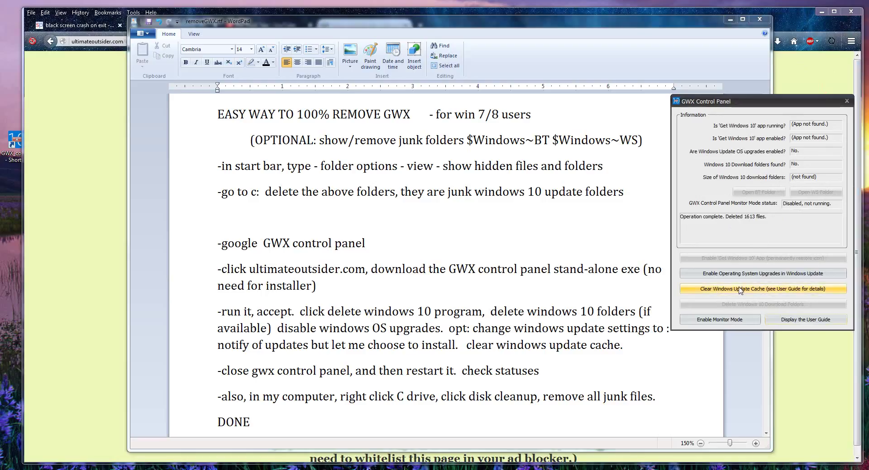
drag(738, 105, 758, 123)
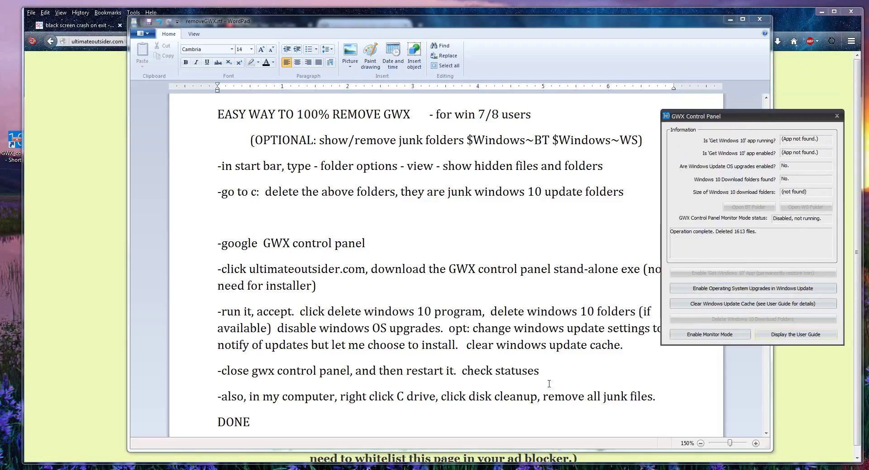
Close GWX Control Panel and run it again from its desktop shortcut to check the statuses
key(alt+Tab)
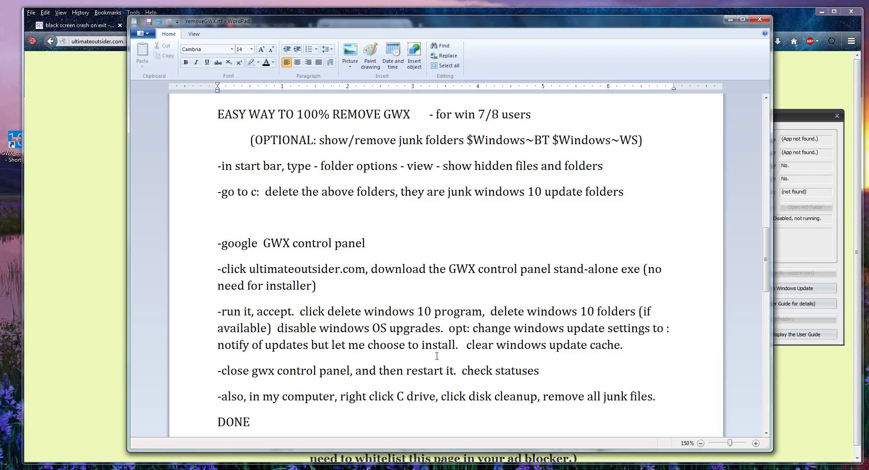
click(787, 127)
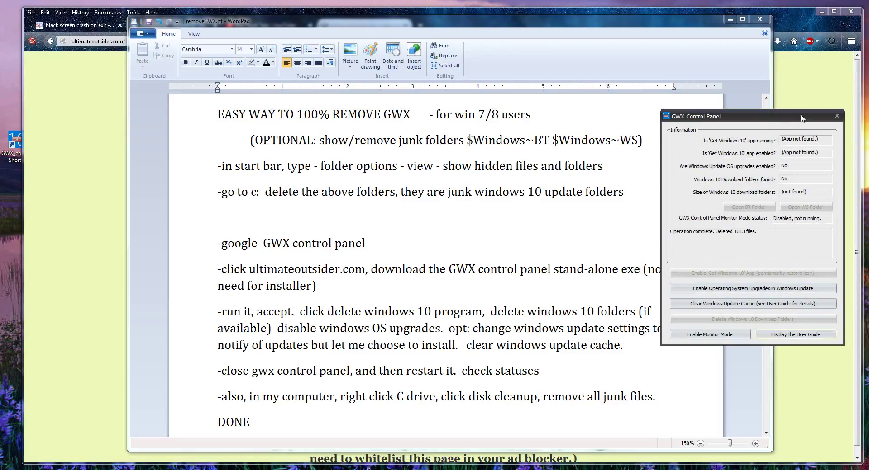
click(837, 117)
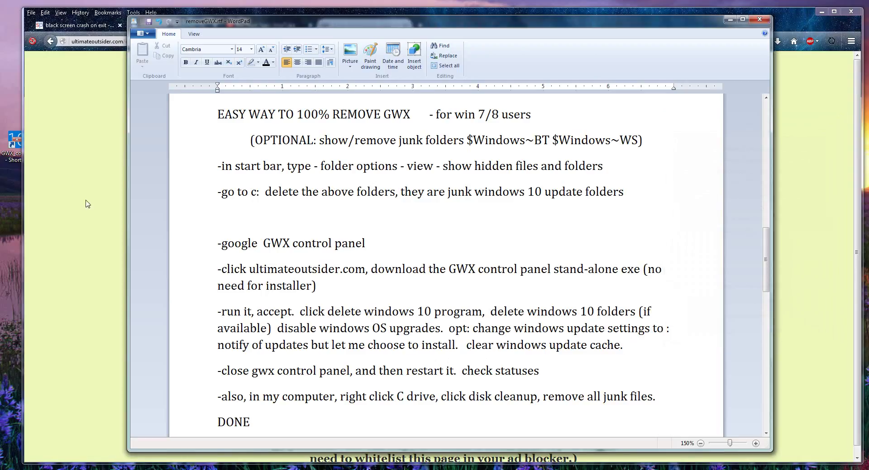
double_click(16, 146)
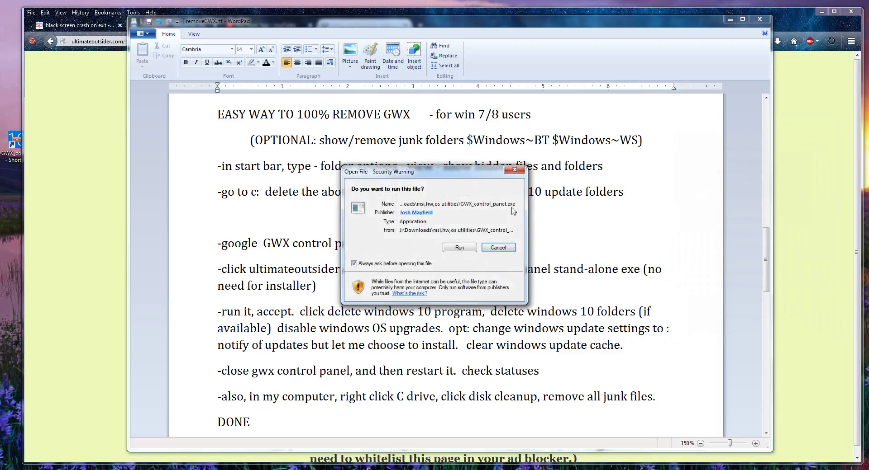
click(464, 248)
drag(728, 118, 740, 131)
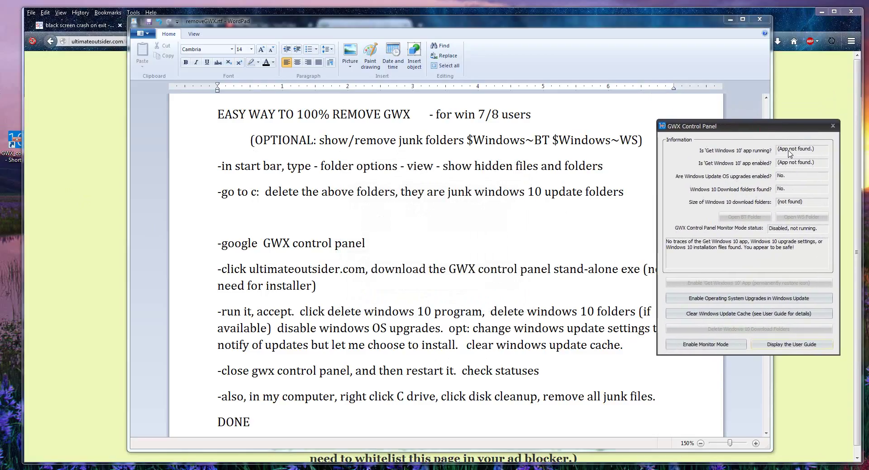